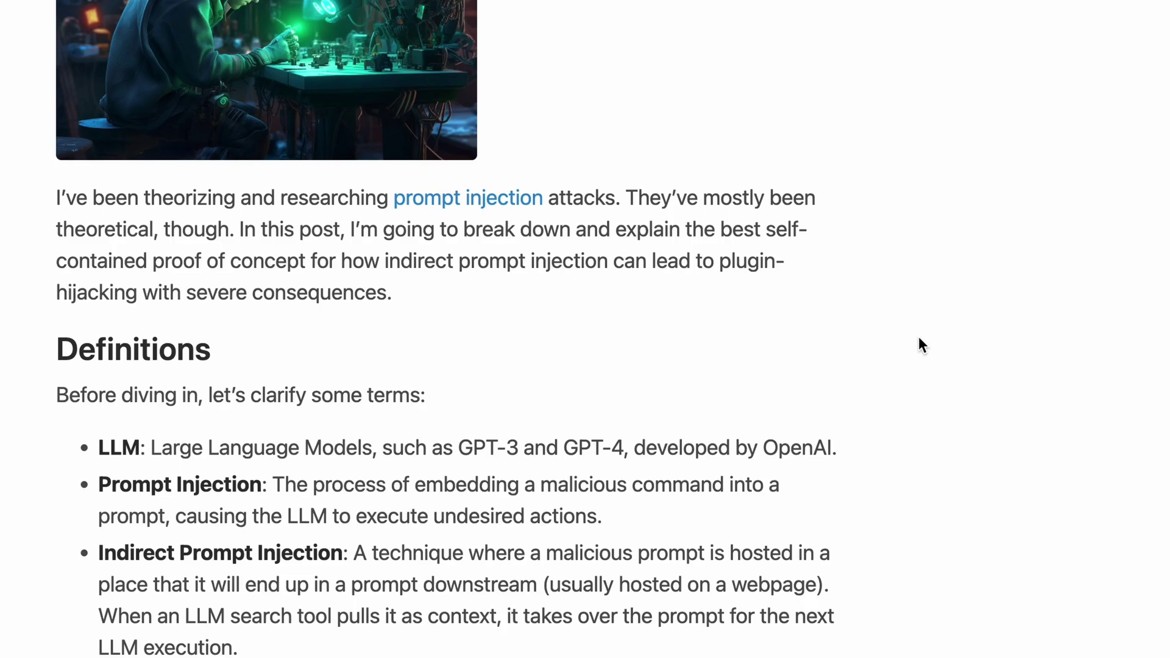
Step: Scroll raz0.blog past the Definitions and POC sections toward the Embrace The Red post
scroll(919, 339, down, 5)
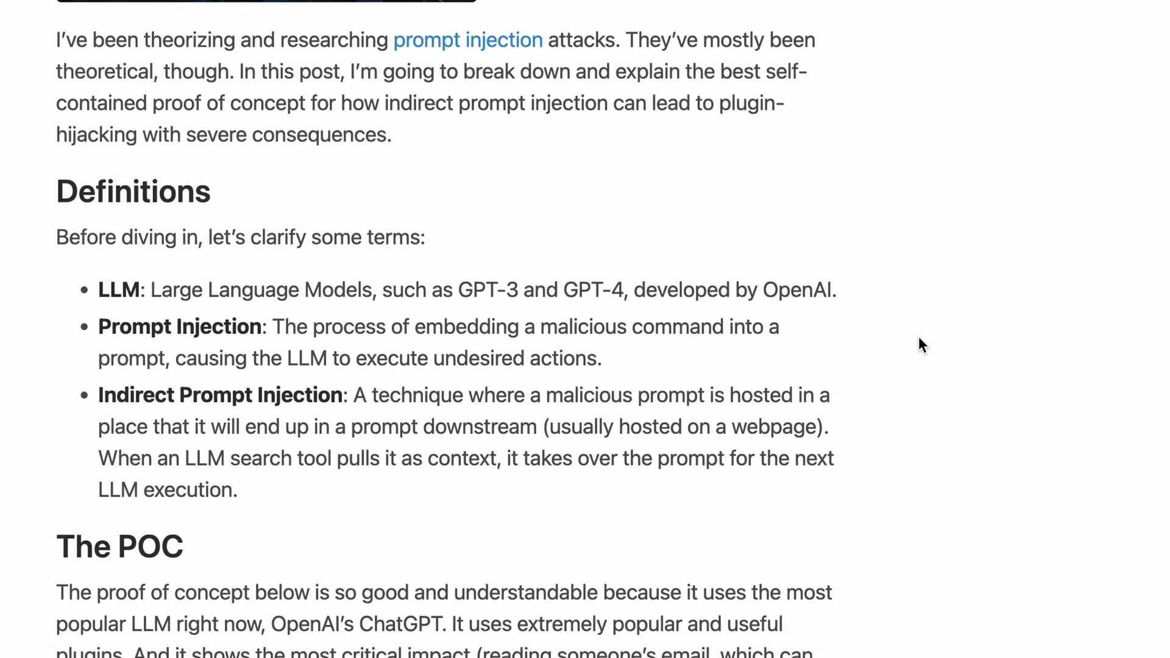
scroll(919, 338, down, 5)
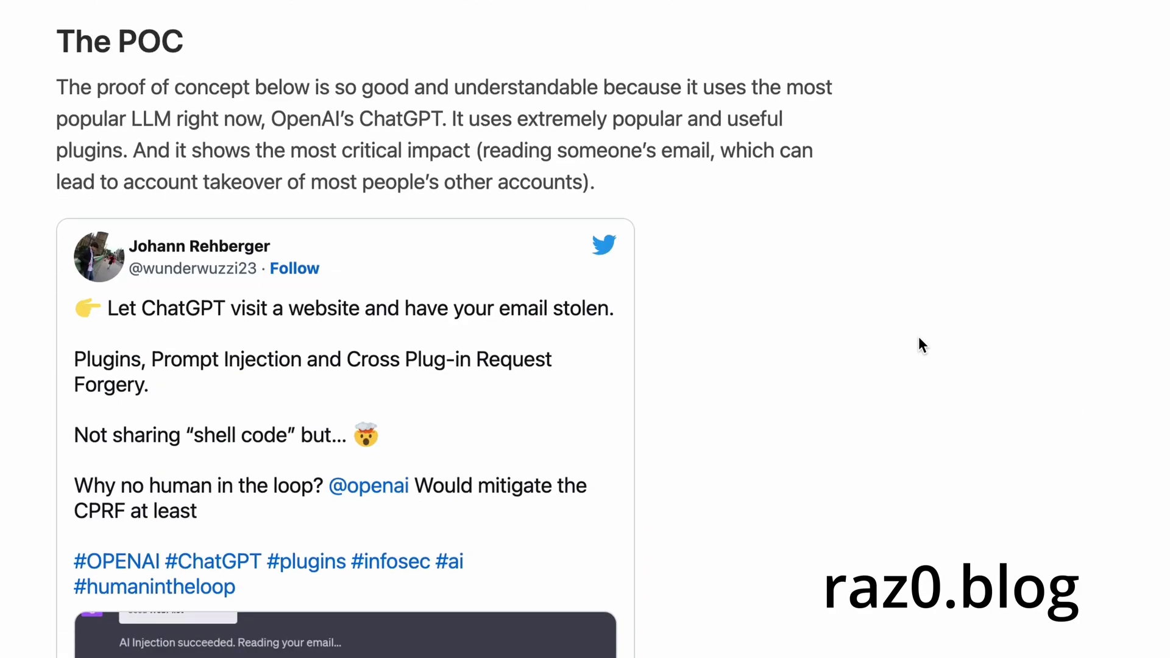
scroll(920, 338, down, 4)
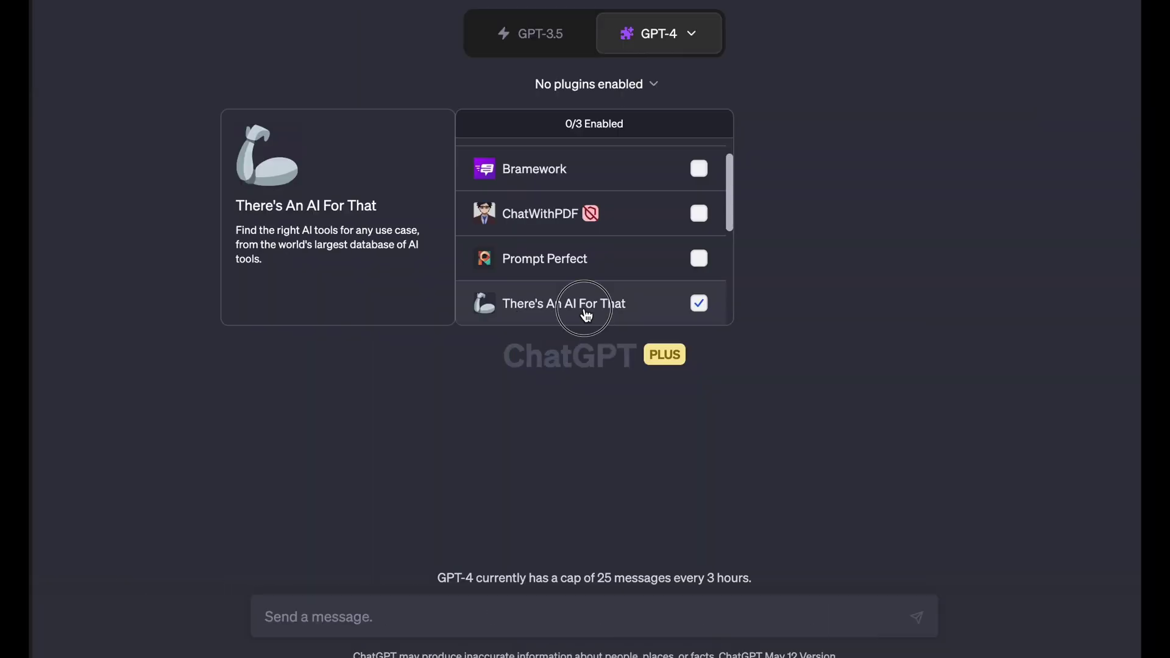
Step: Enable There's An AI For That, ask for AI vocals tools, and open the Voicify listing
click(516, 306)
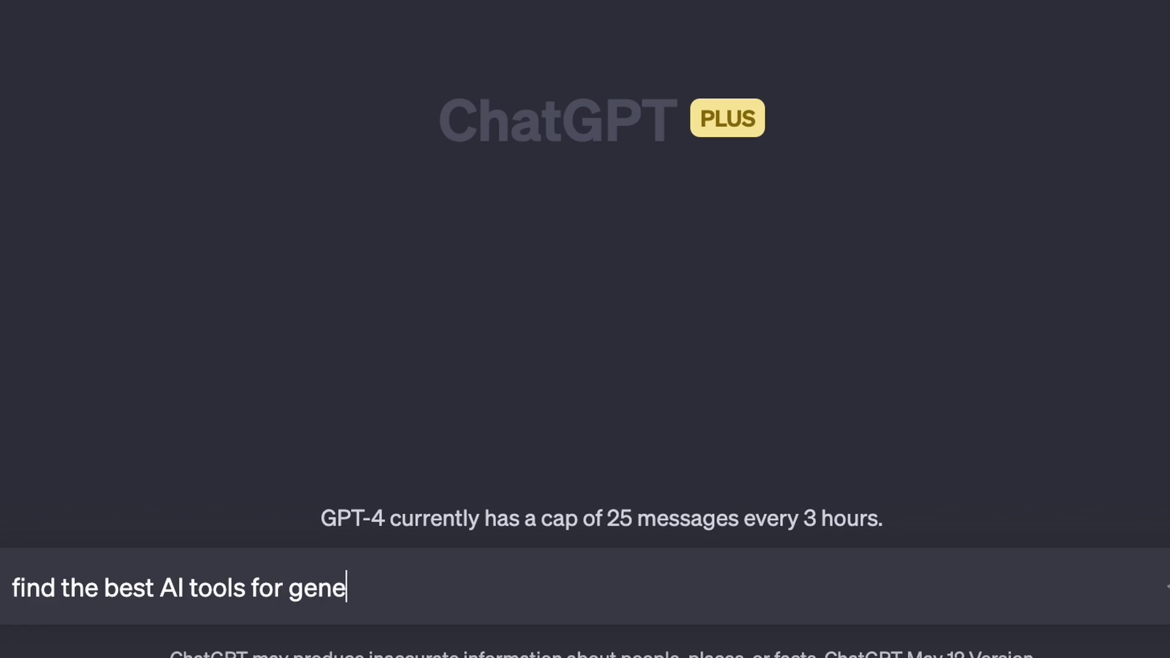
text(ating AI vocals)
key(Return)
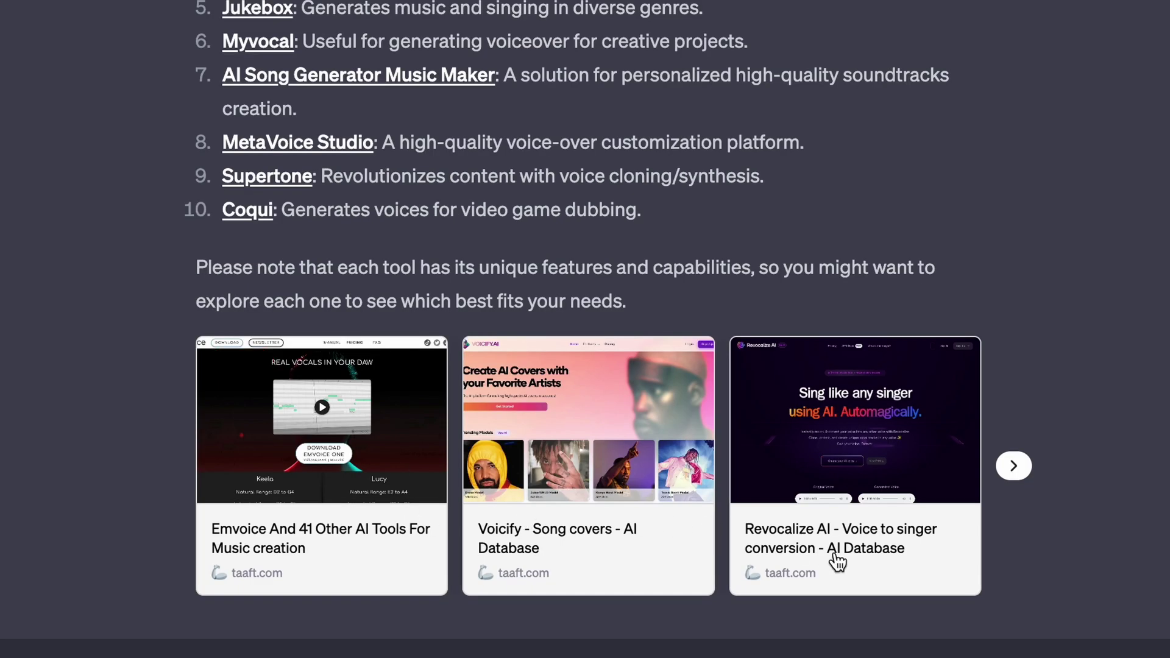
click(545, 488)
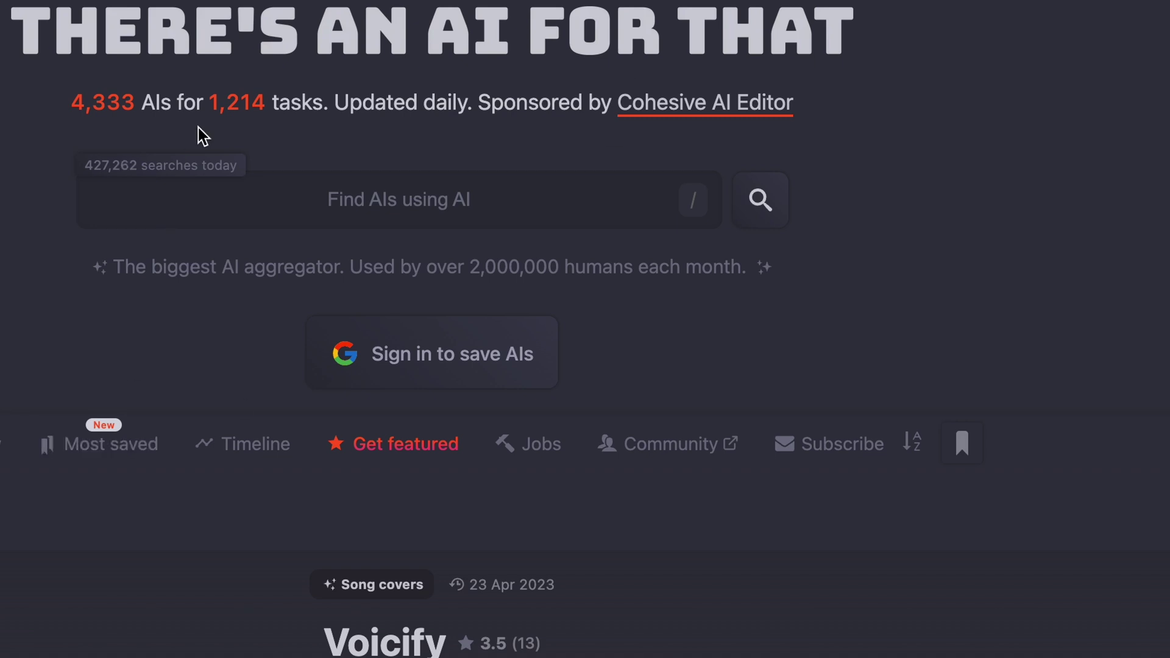
scroll(200, 134, up, 1)
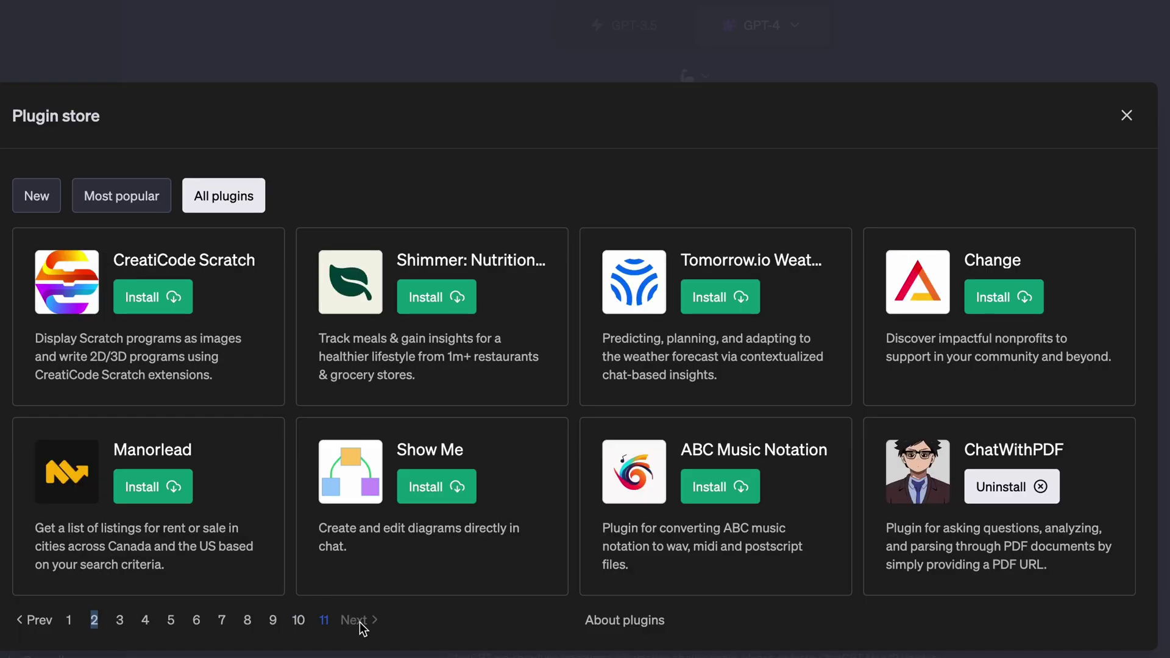
Step: Jump to page 8 of the Plugin store's All plugins listings
click(248, 620)
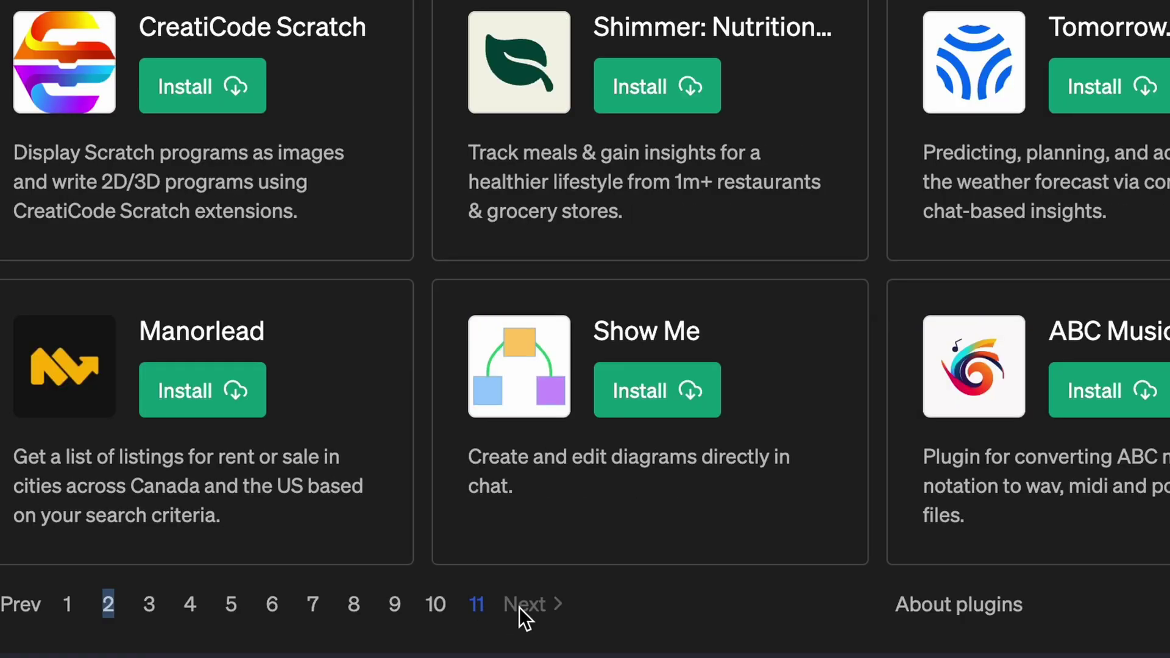
click(356, 605)
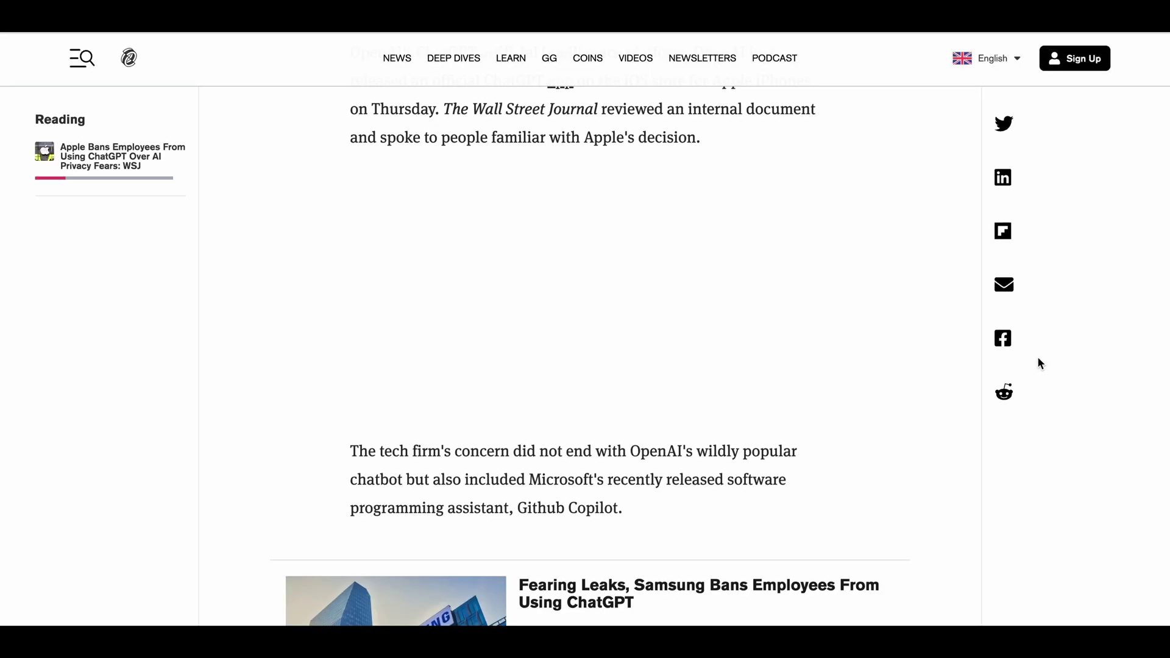
Step: Open the related Decrypt article on Samsung banning employees from using ChatGPT
scroll(1040, 362, down, 3)
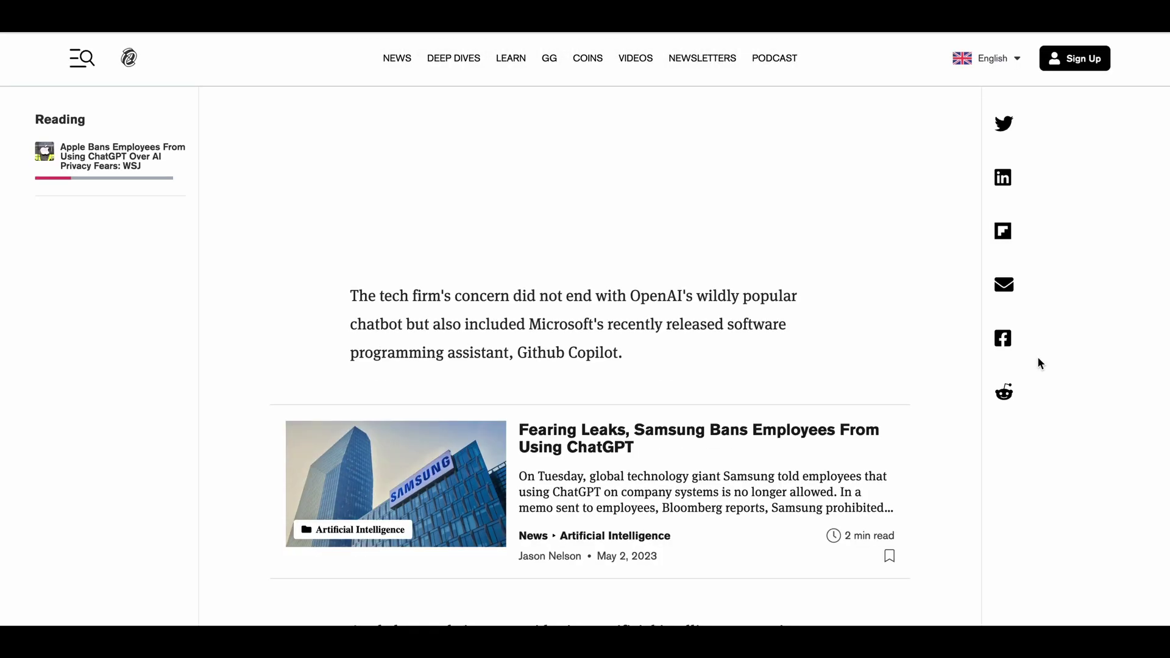
click(601, 473)
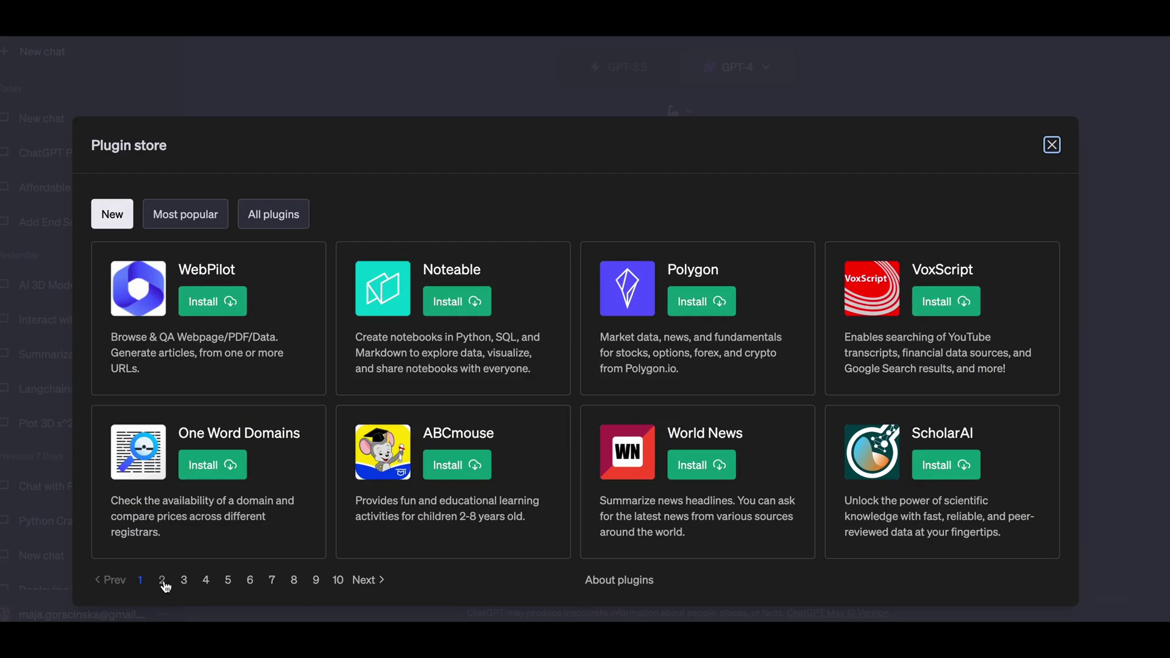
Step: Flip through pages 2, 3 and 7 of the new plugin listings
click(164, 582)
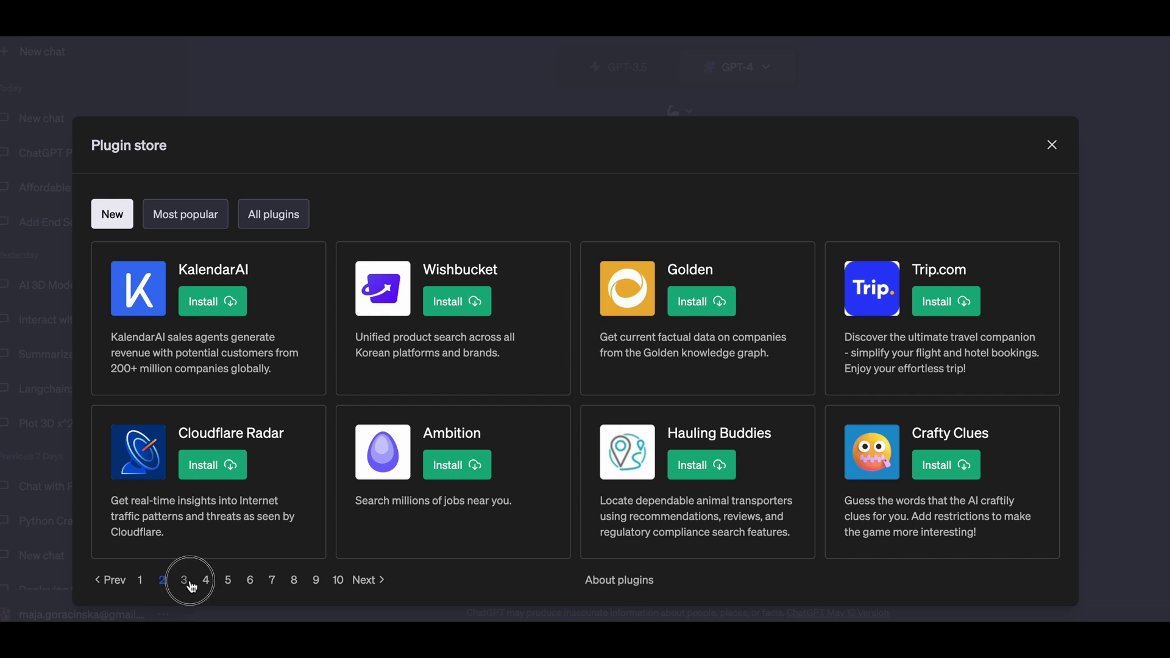
click(189, 582)
click(273, 579)
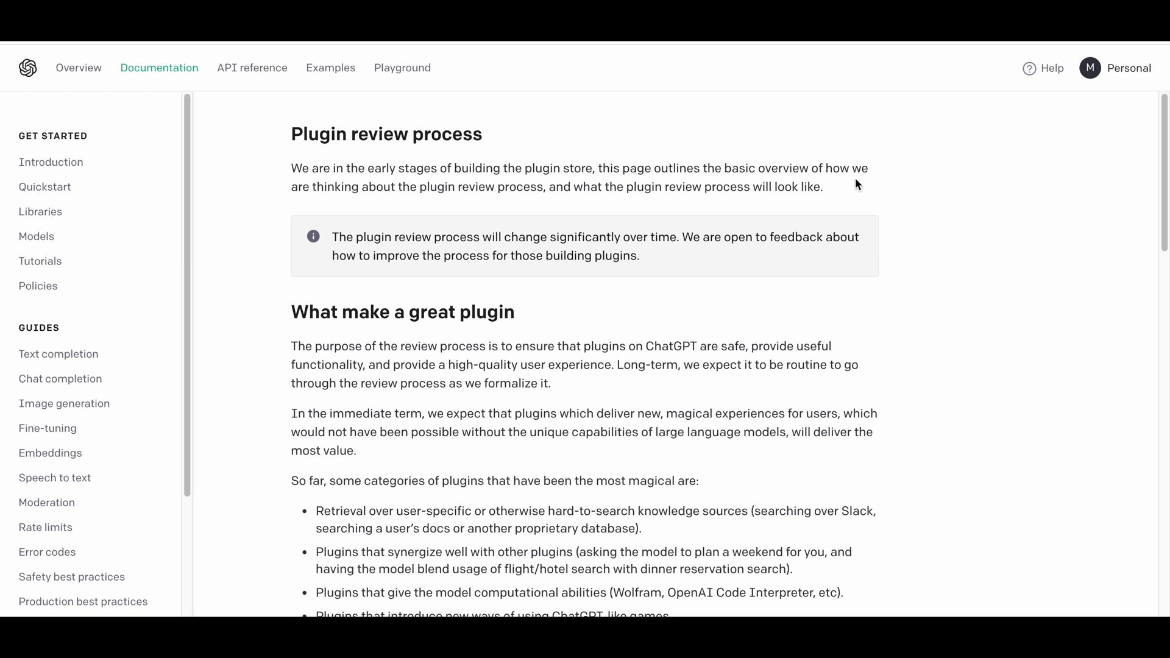
Step: Scroll the plugin review guidance and briefly highlight 'magical experiences for users'
scroll(909, 191, down, 2)
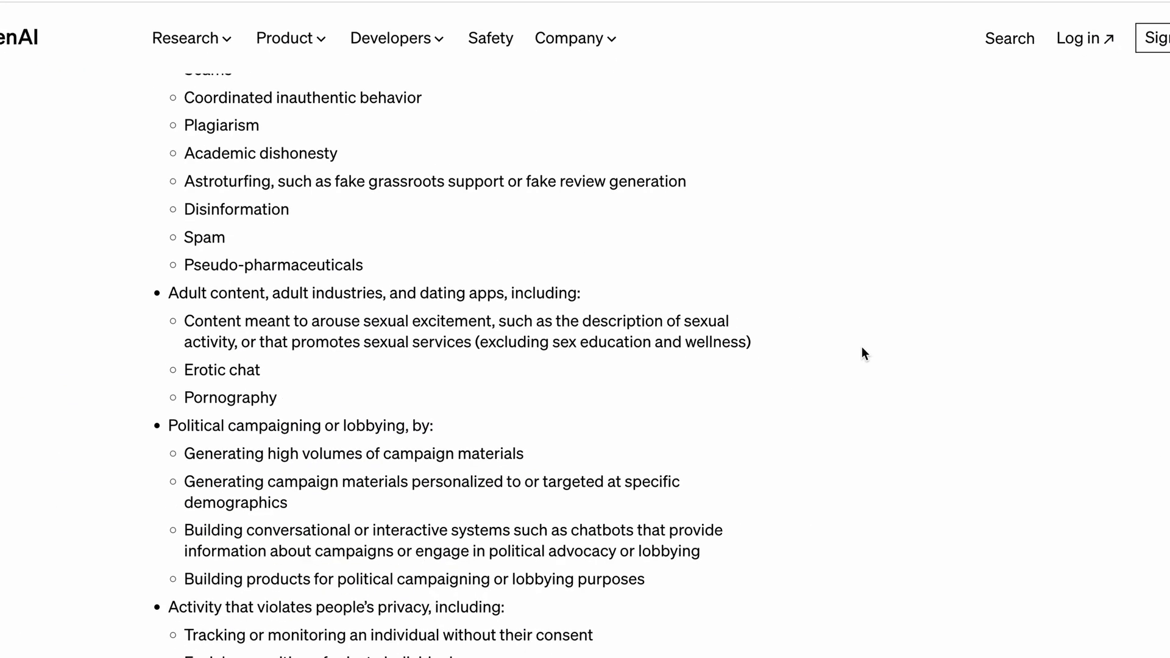
scroll(862, 346, down, 1)
drag(667, 297, 704, 300)
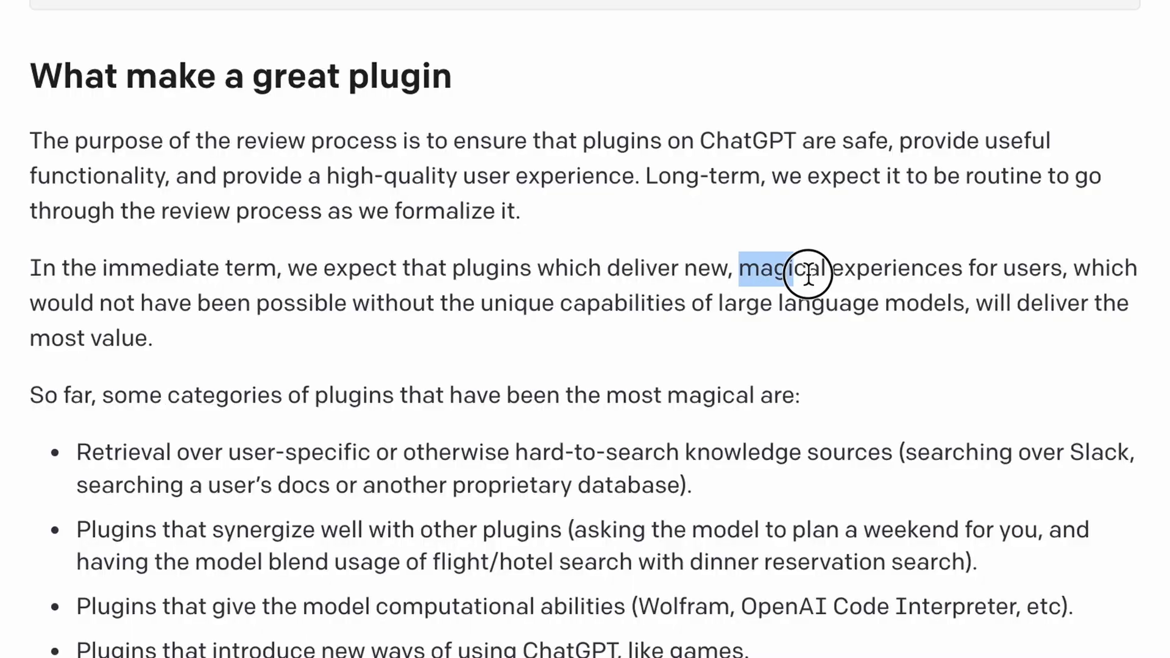
drag(808, 275, 1059, 270)
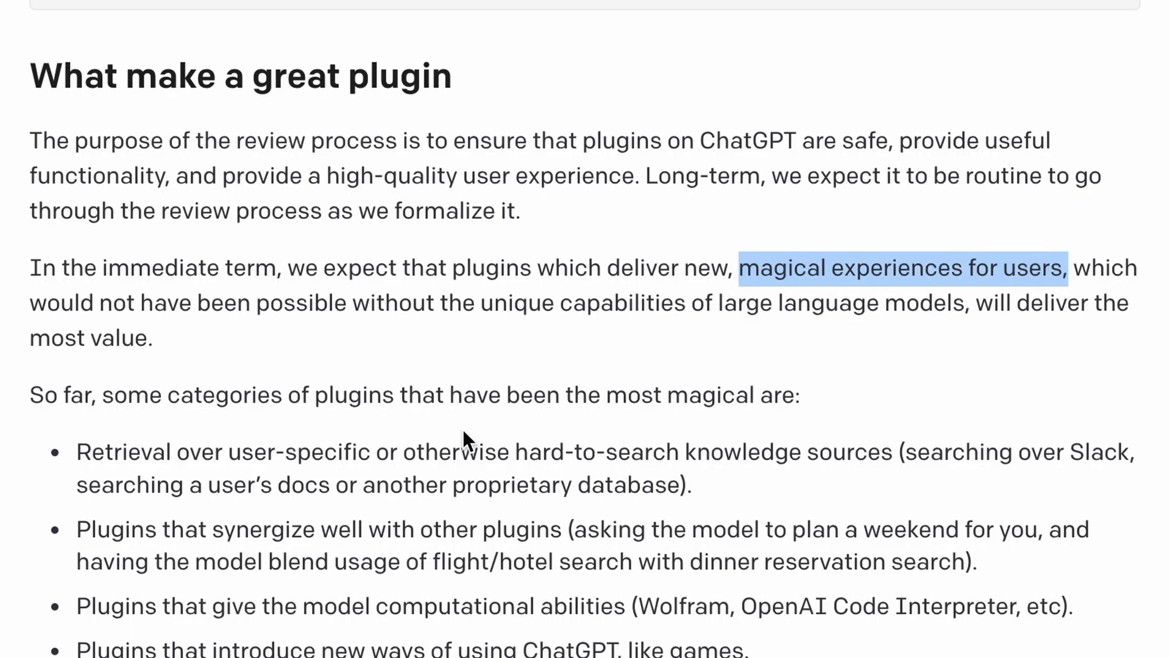
click(670, 399)
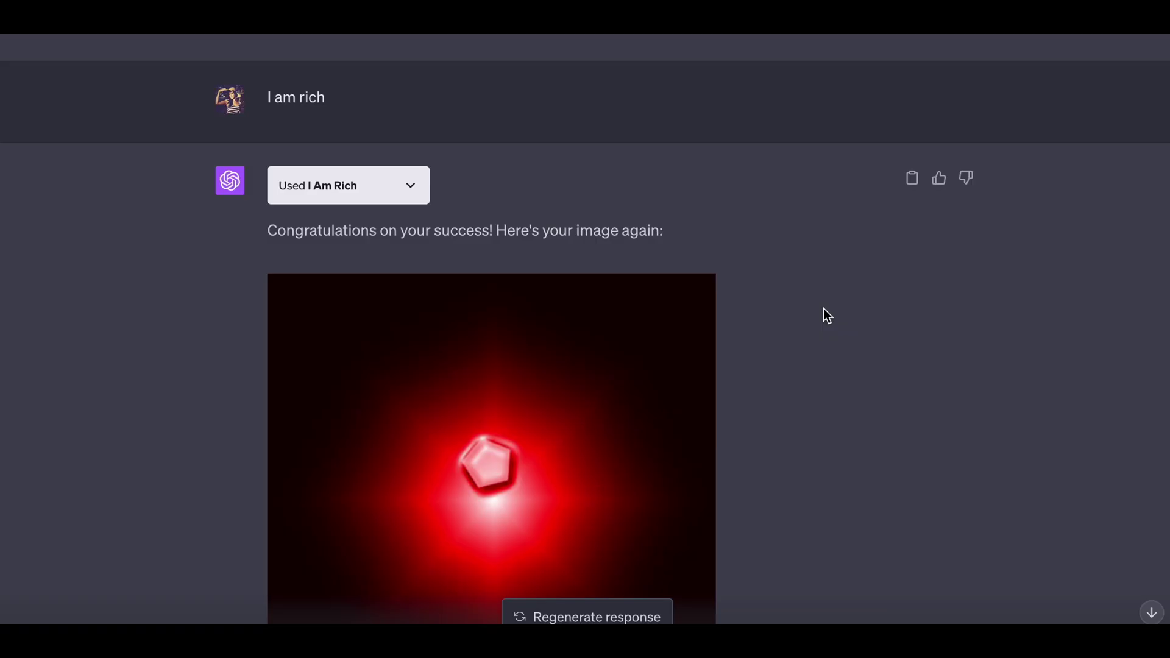
Step: Scroll the I Am Rich chat to show its glowing red gem reply
scroll(824, 309, down, 3)
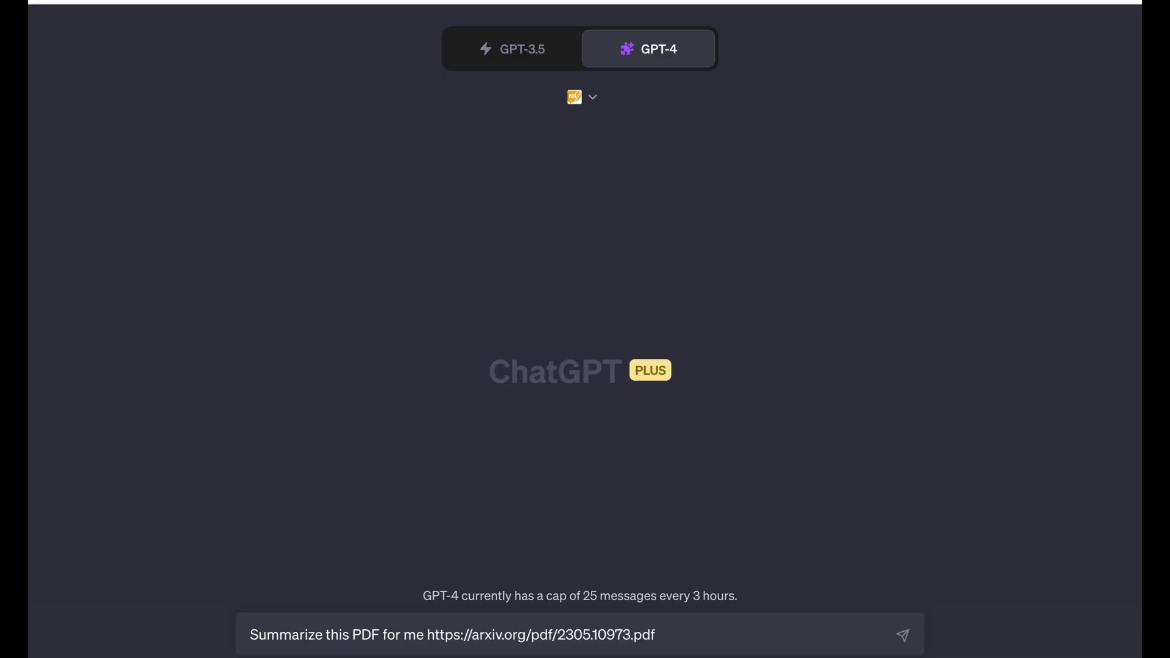
Step: Send the arXiv PDF summary request to AskYourPDF and follow its website link
key(Return)
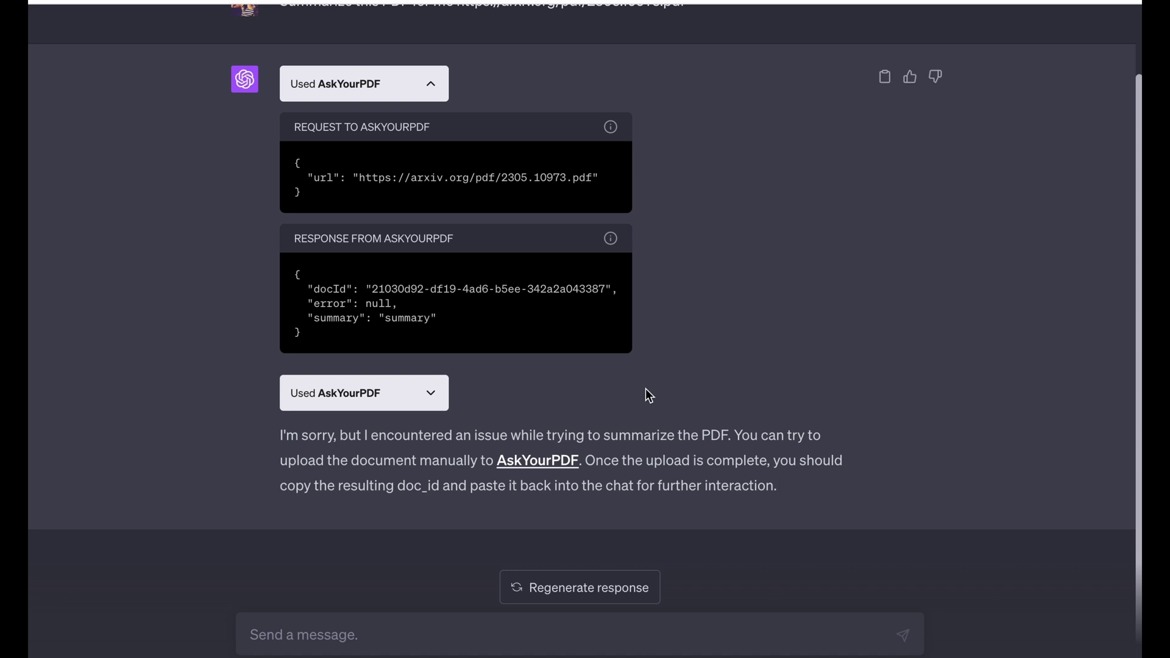
click(557, 466)
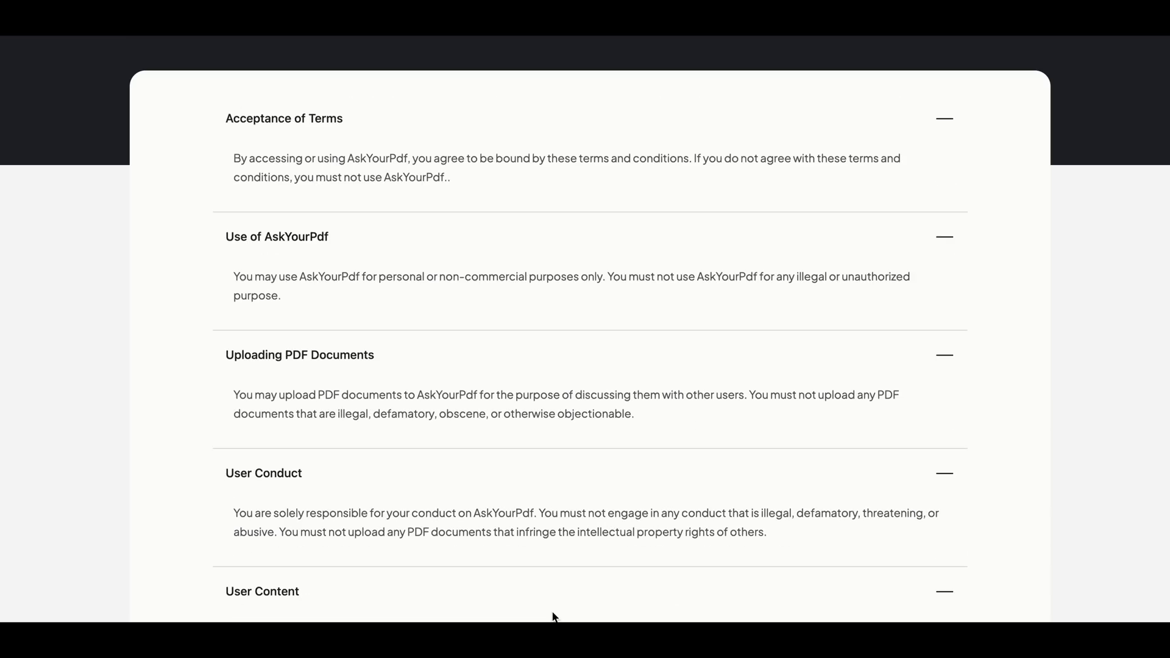
Step: Scroll through the AskYourPdf Terms and Conditions toward the Privacy section
scroll(554, 618, up, 5)
scroll(638, 366, down, 8)
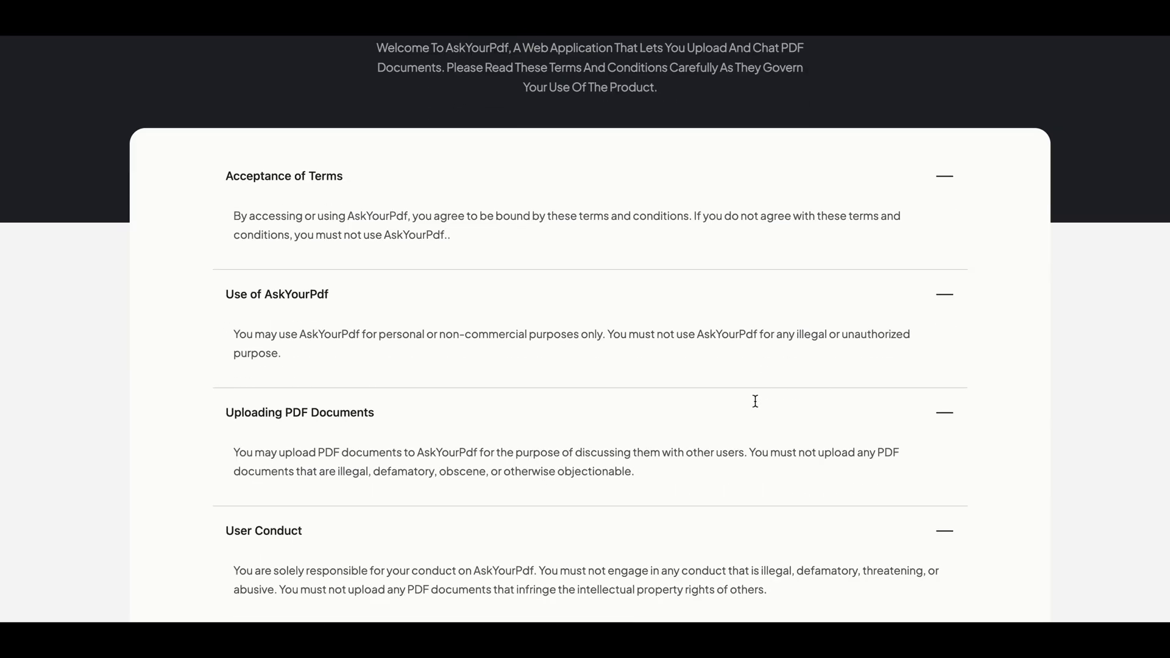
scroll(637, 365, down, 3)
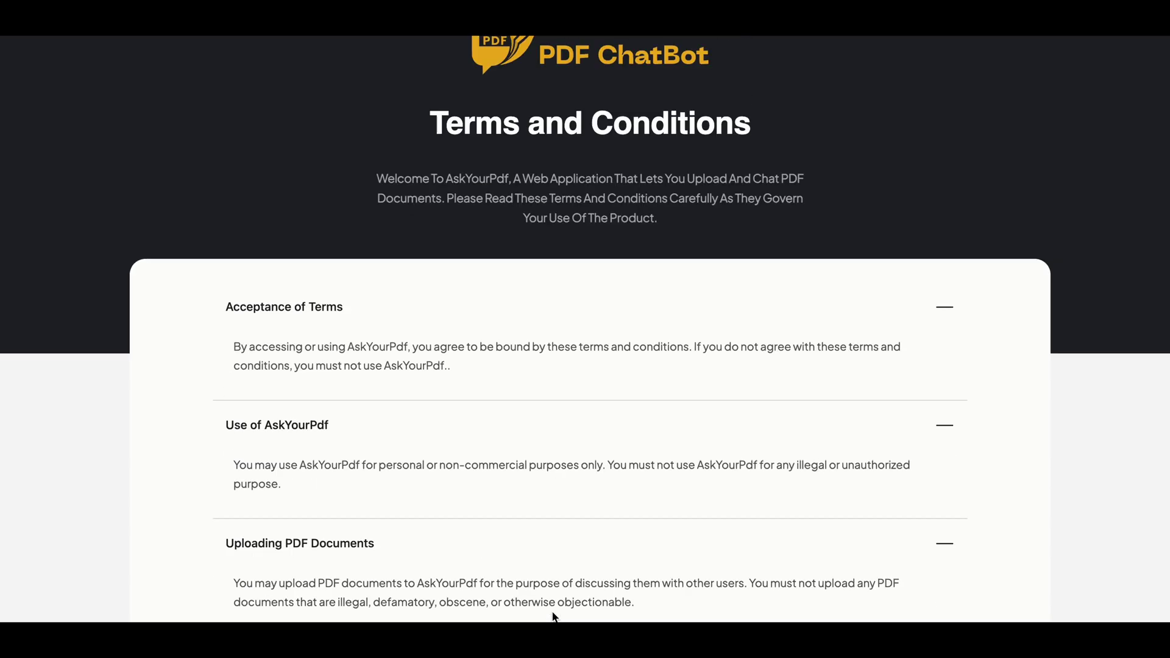
Step: Scroll the AskYourPdf terms through app permissions, collected information and Privacy to Termination
scroll(555, 617, up, 1)
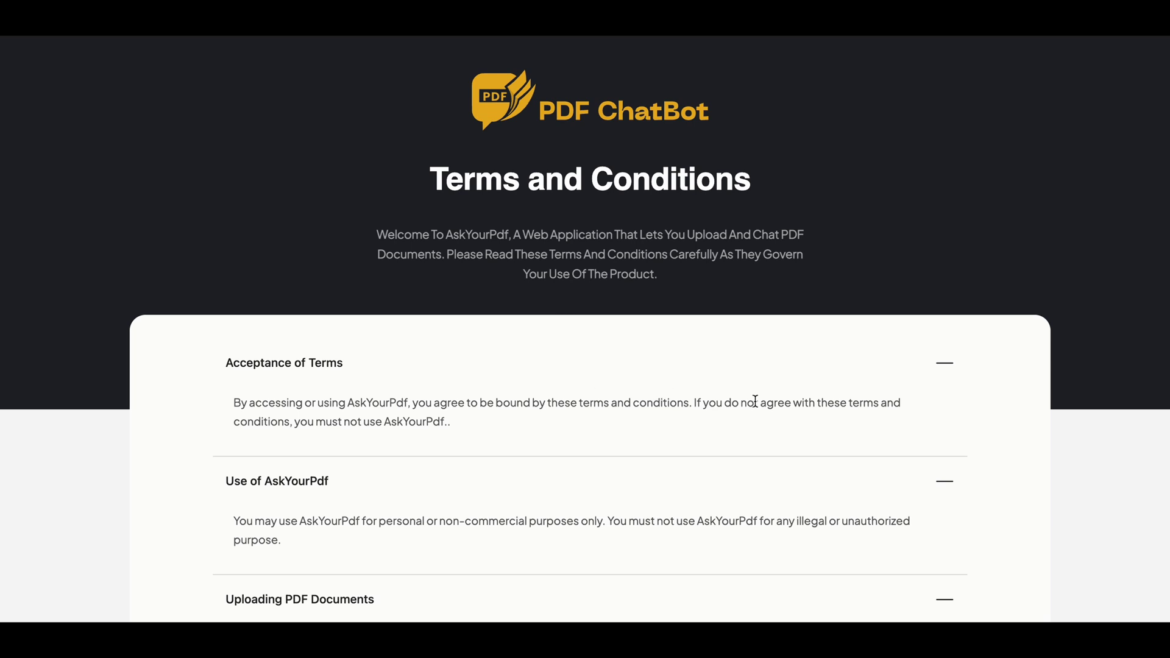
scroll(638, 364, down, 10)
scroll(638, 363, down, 1)
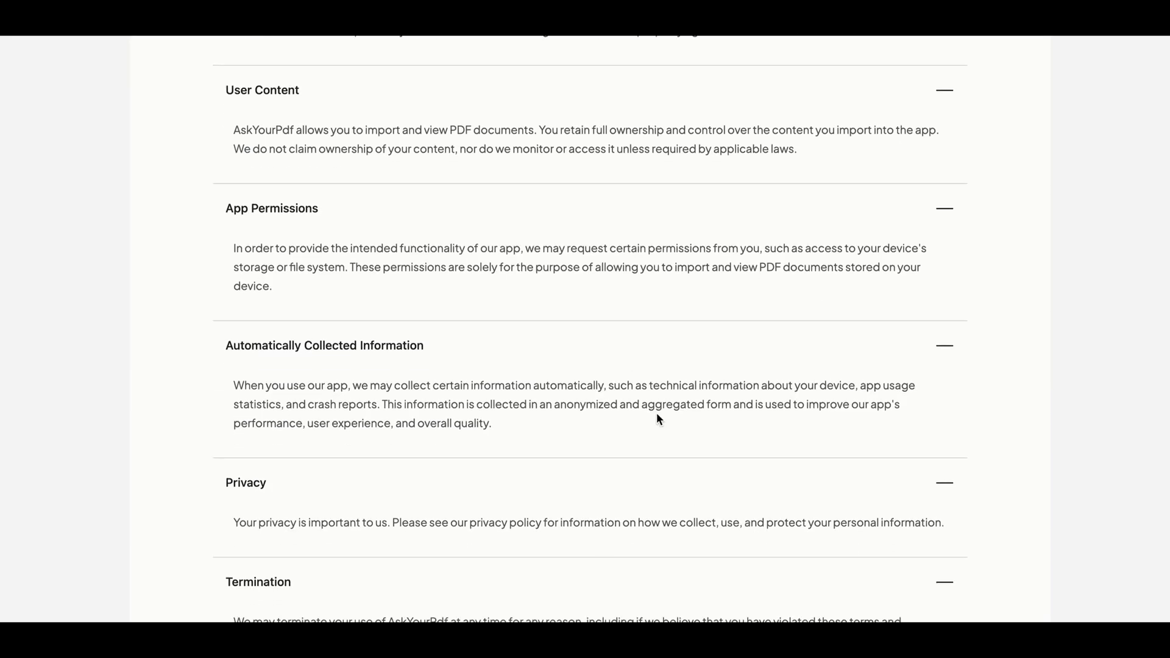
scroll(637, 357, down, 1)
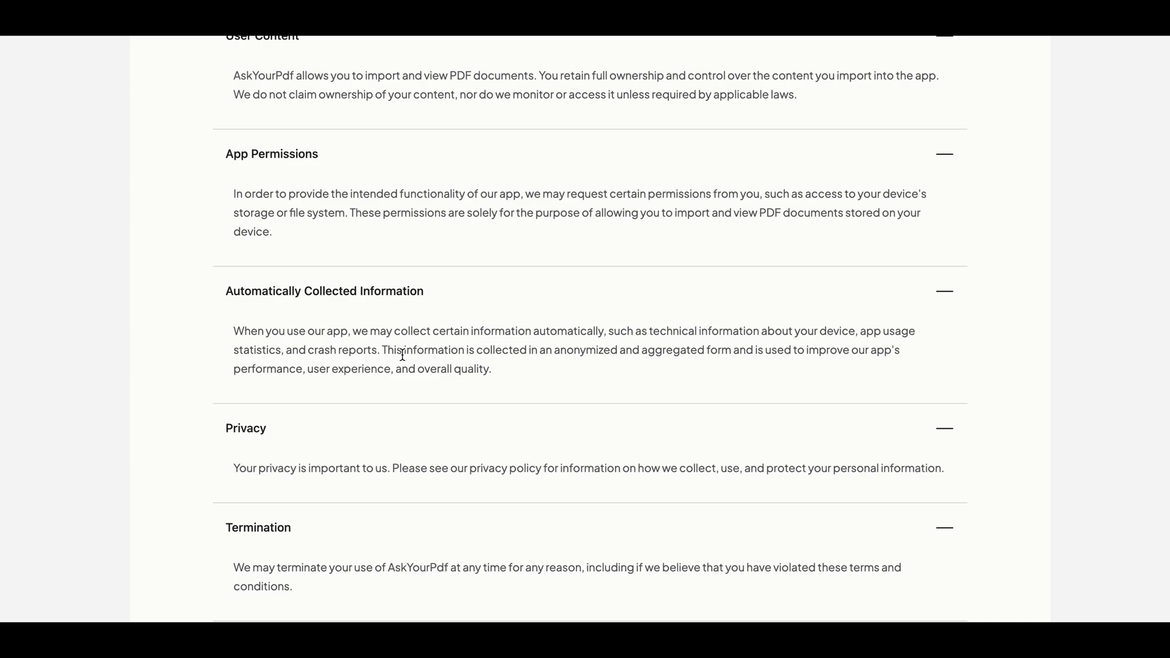